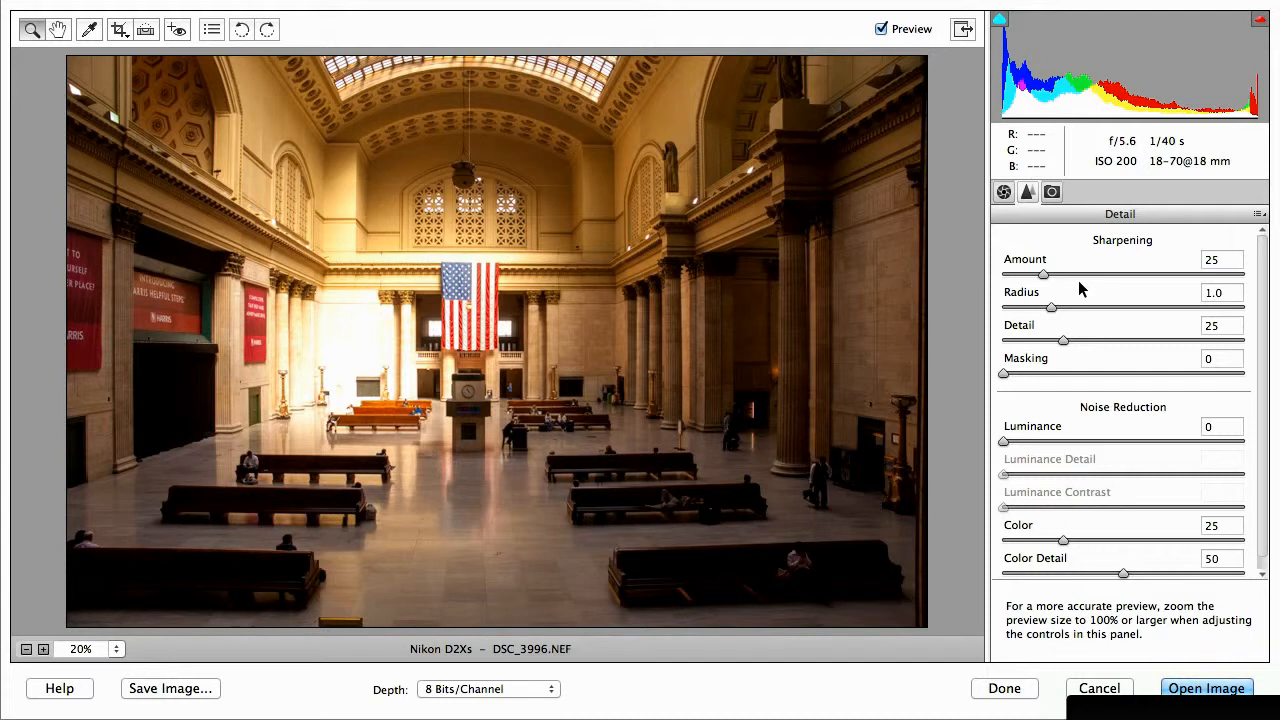
Raise the sharpening Amount to 150 and compare the photo with and without the adjustment, including at 100% magnification
drag(1043, 274, 1268, 280)
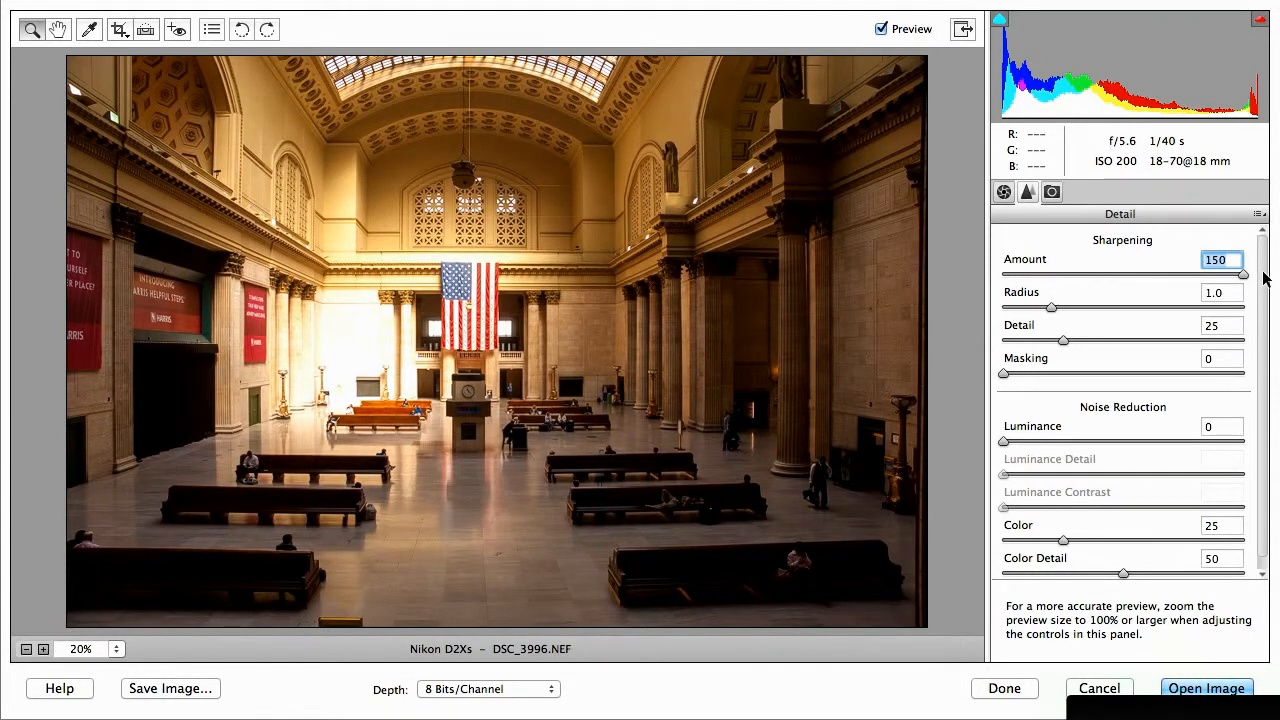
click(881, 29)
click(881, 29)
click(880, 30)
click(878, 31)
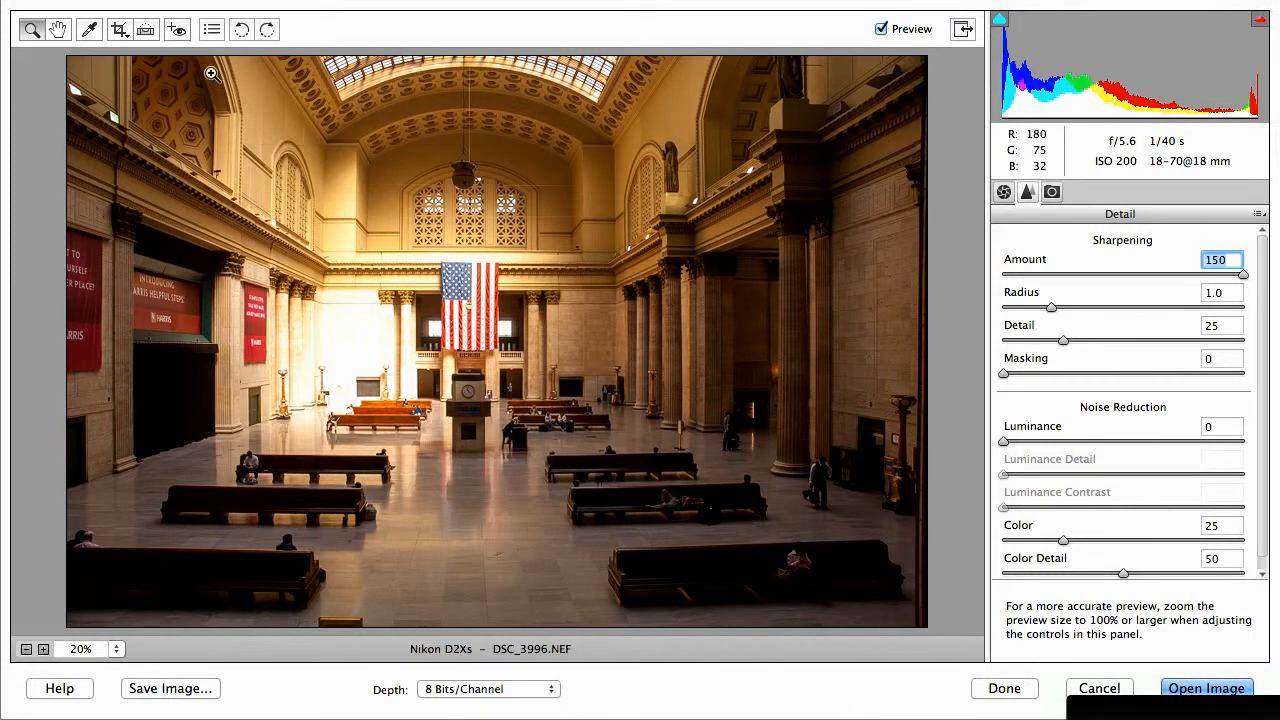
double_click(30, 31)
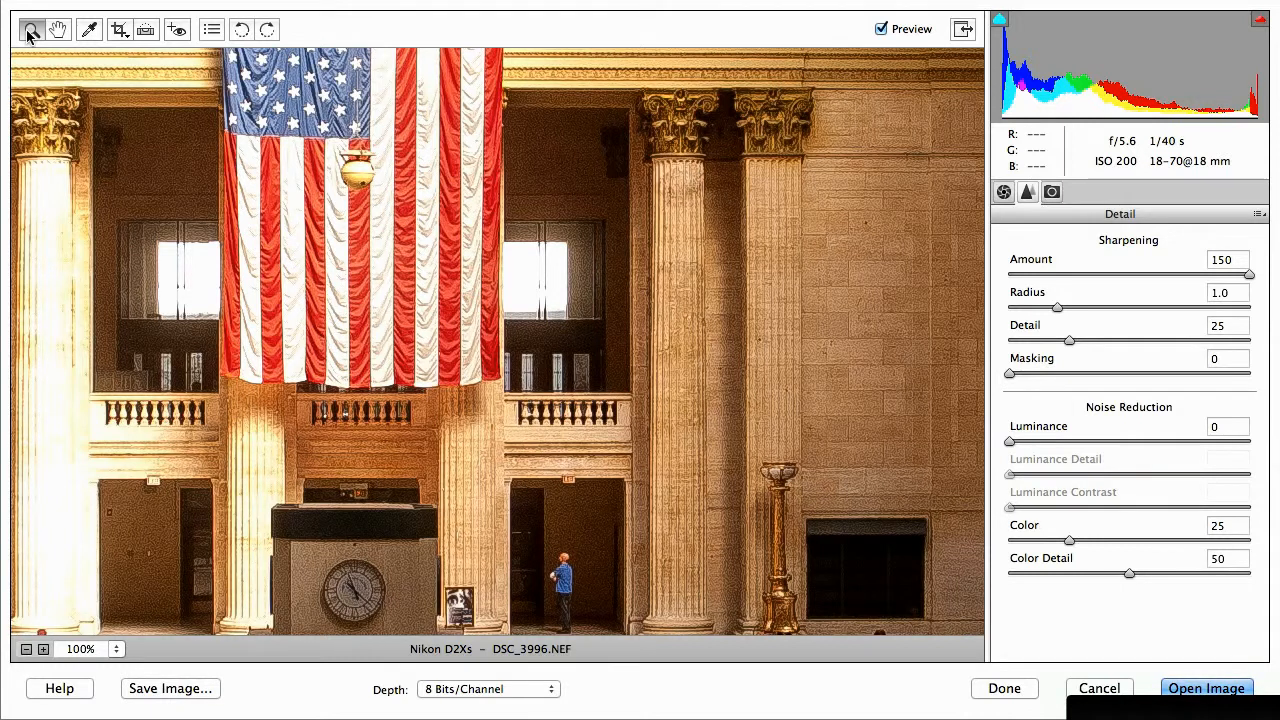
click(880, 30)
click(880, 30)
click(881, 30)
Raise the sharpening Radius to 3.0 and Detail to 100, and compare the whole photo with and without the adjustments
drag(1057, 307, 1250, 307)
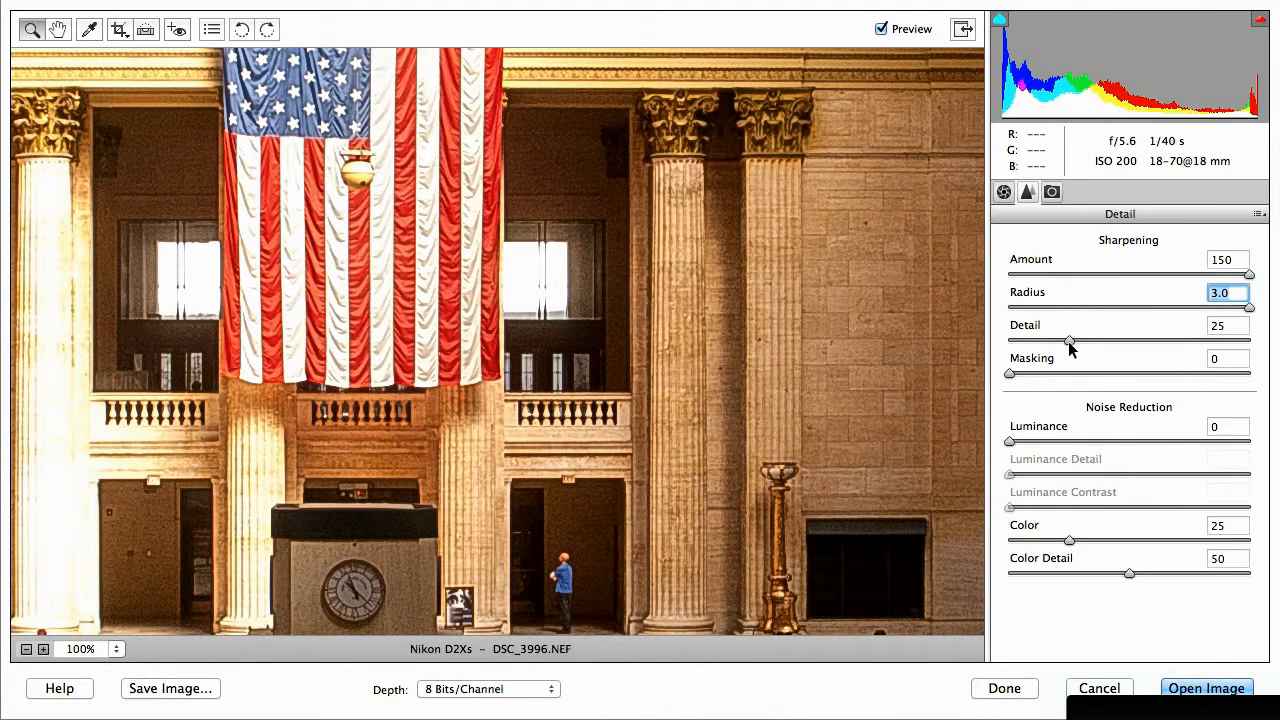
drag(1068, 340, 1257, 348)
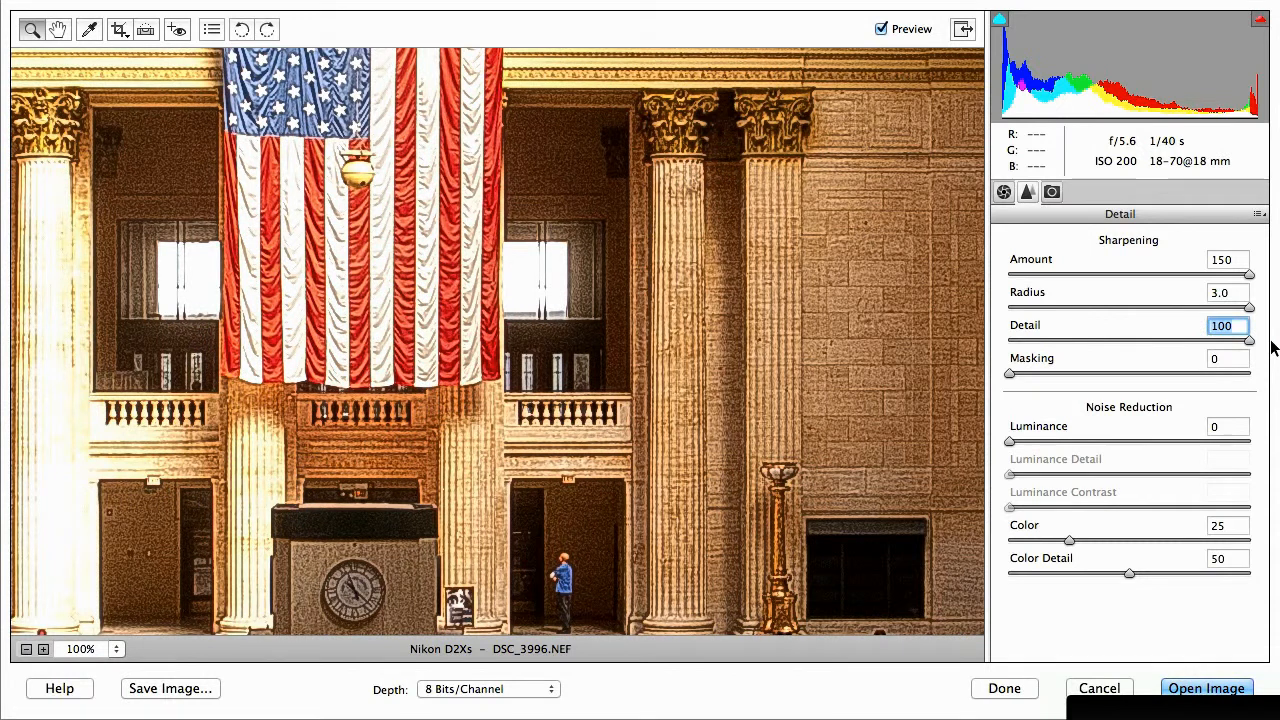
double_click(57, 30)
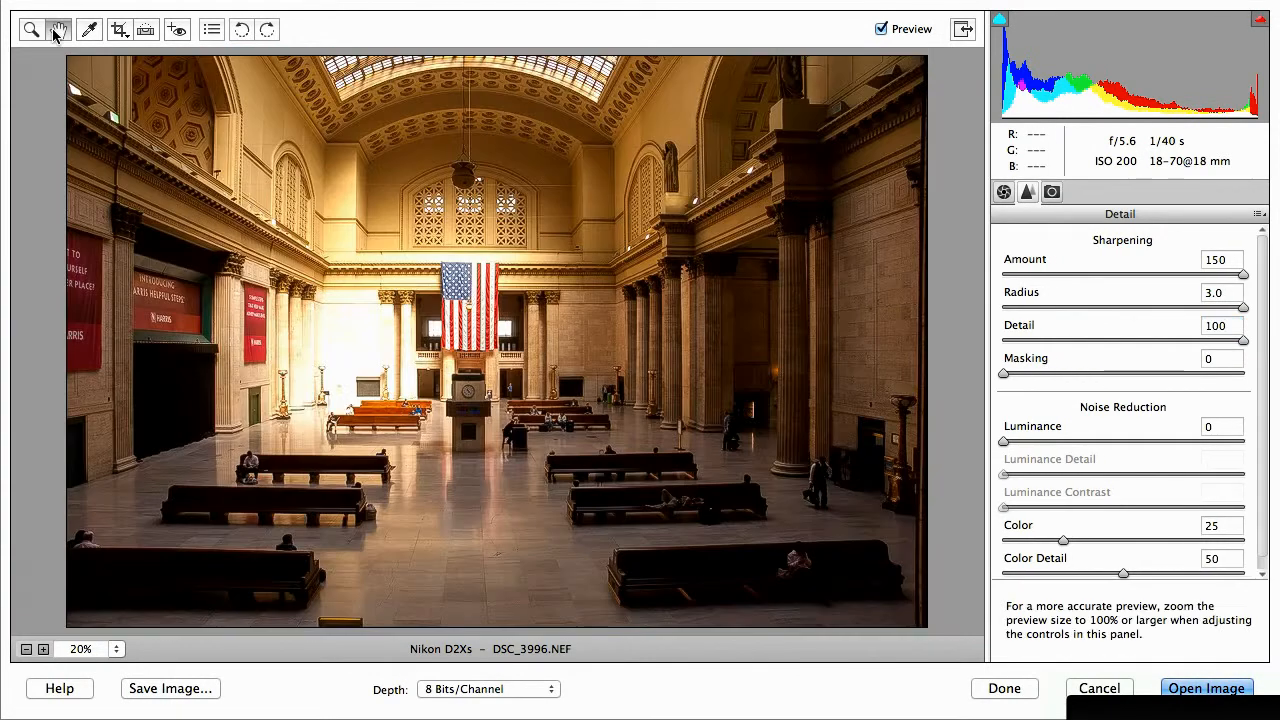
click(881, 26)
click(881, 26)
Try a sharpening Masking value of 67 at 100% magnification, and return Masking to 0
double_click(28, 30)
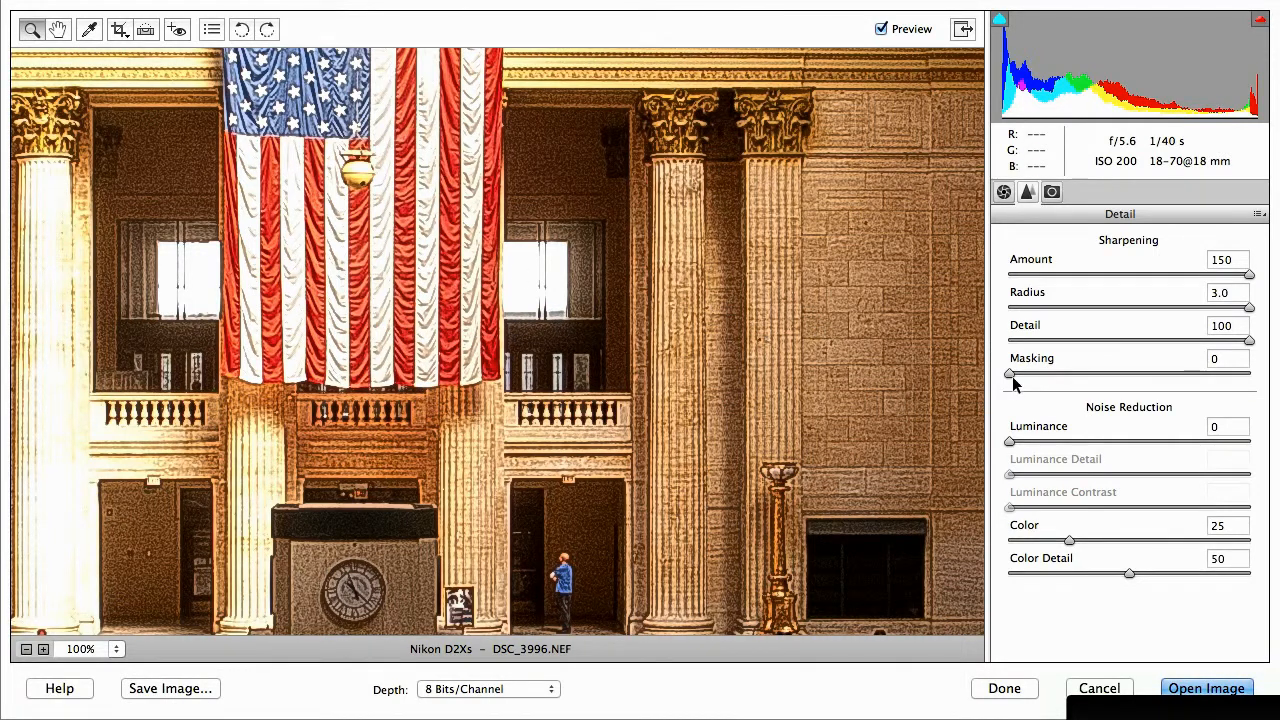
mouse_move(1008, 373)
mouse_down()
mouse_move(1149, 371)
mouse_move(1008, 376)
mouse_up()
drag(1009, 374, 1172, 372)
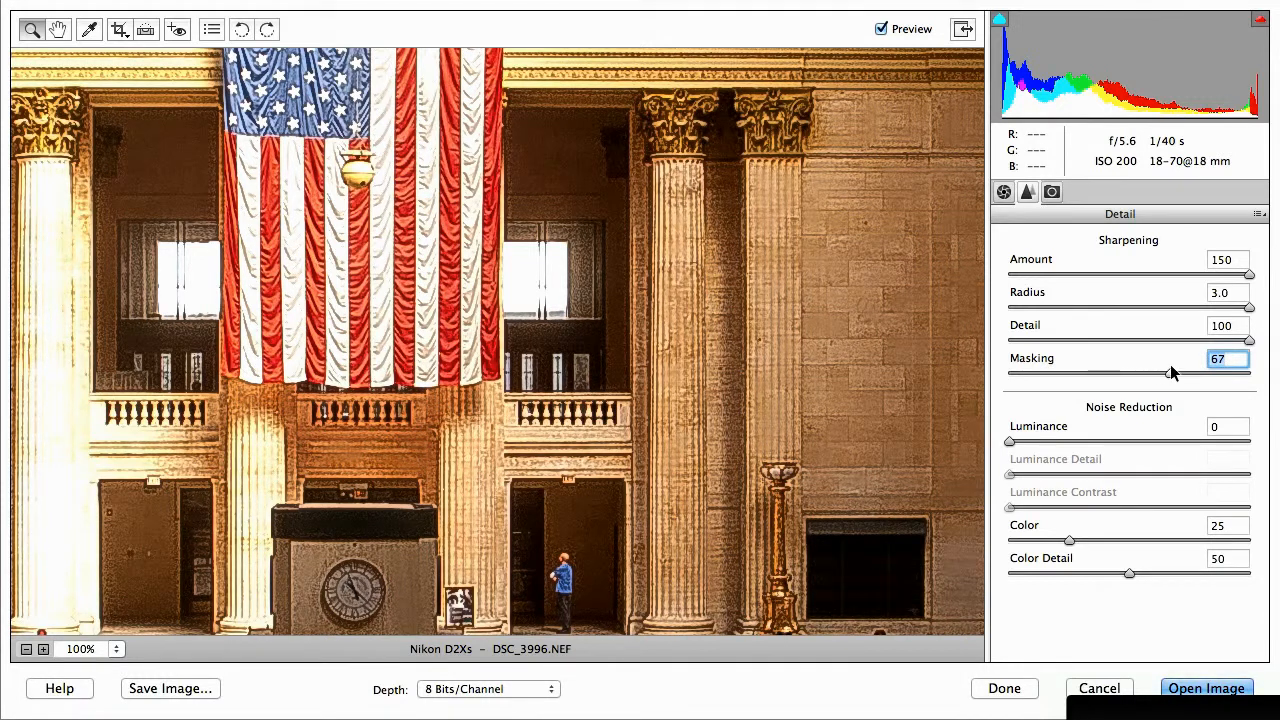
drag(1170, 372, 969, 374)
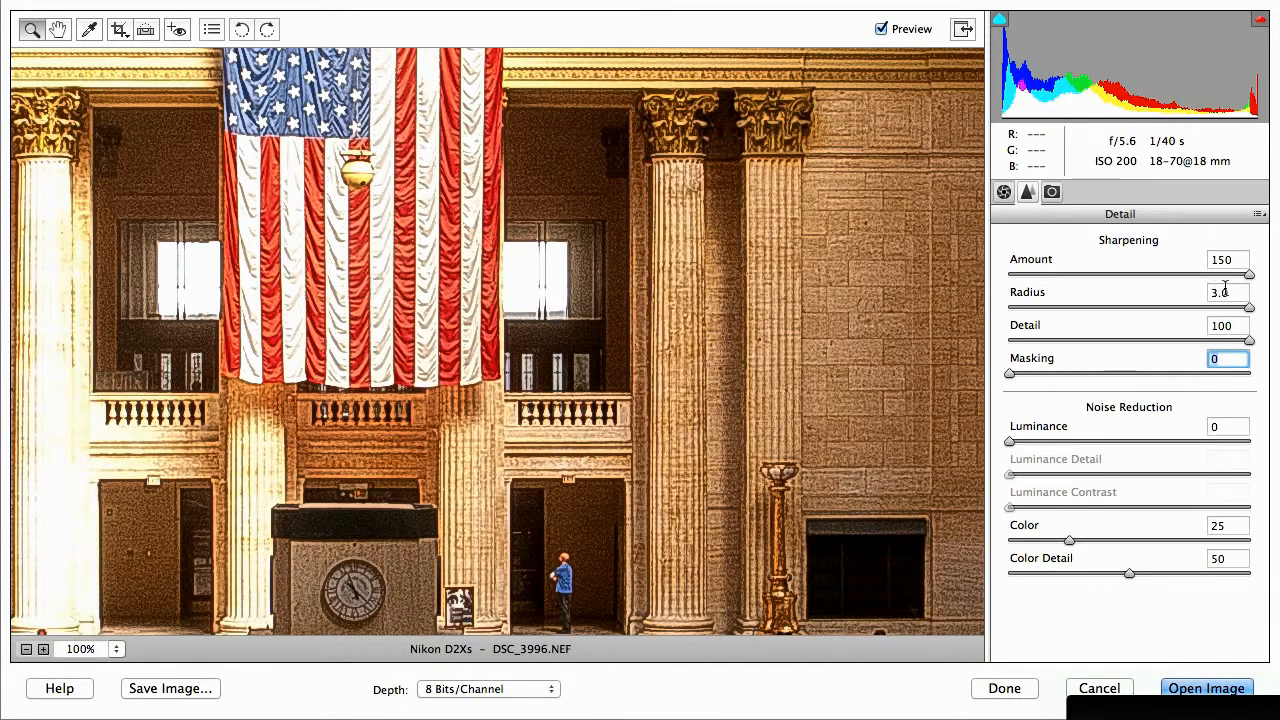
Reduce the sharpening Amount to 50 and Radius to 1.5, checking the photo with and without the adjustments
drag(1248, 275, 1089, 280)
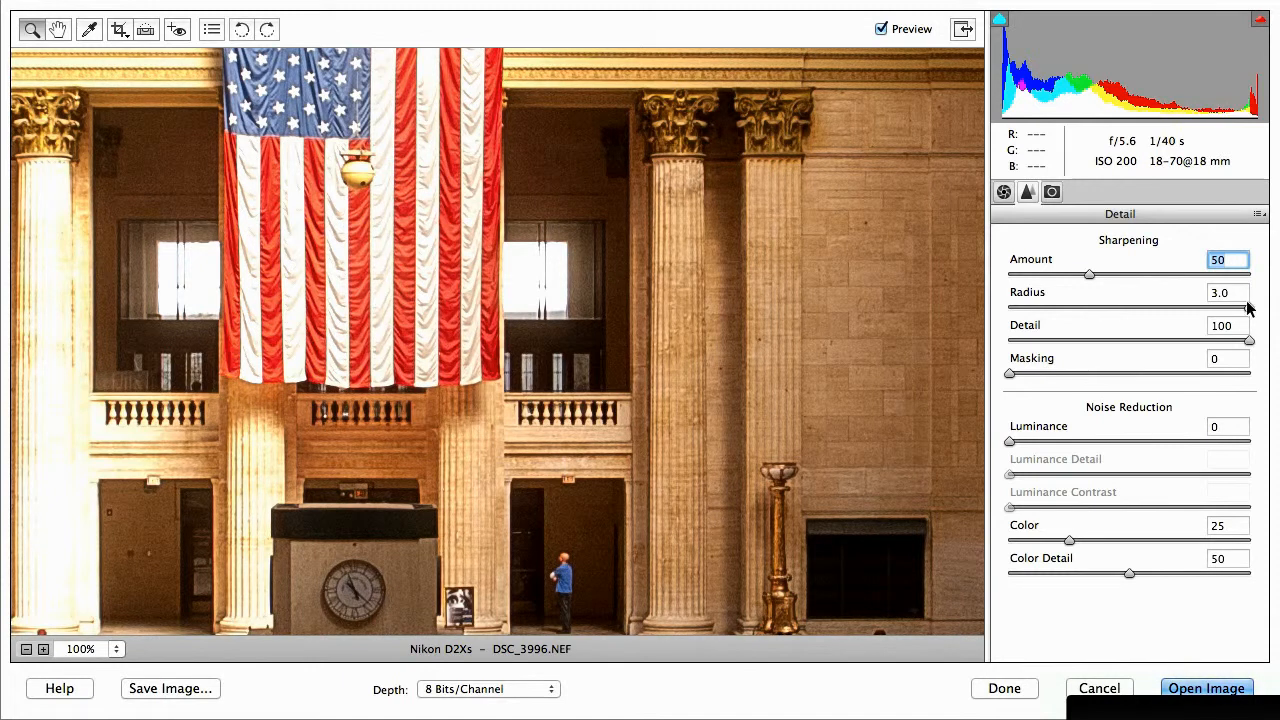
drag(1246, 305, 1114, 309)
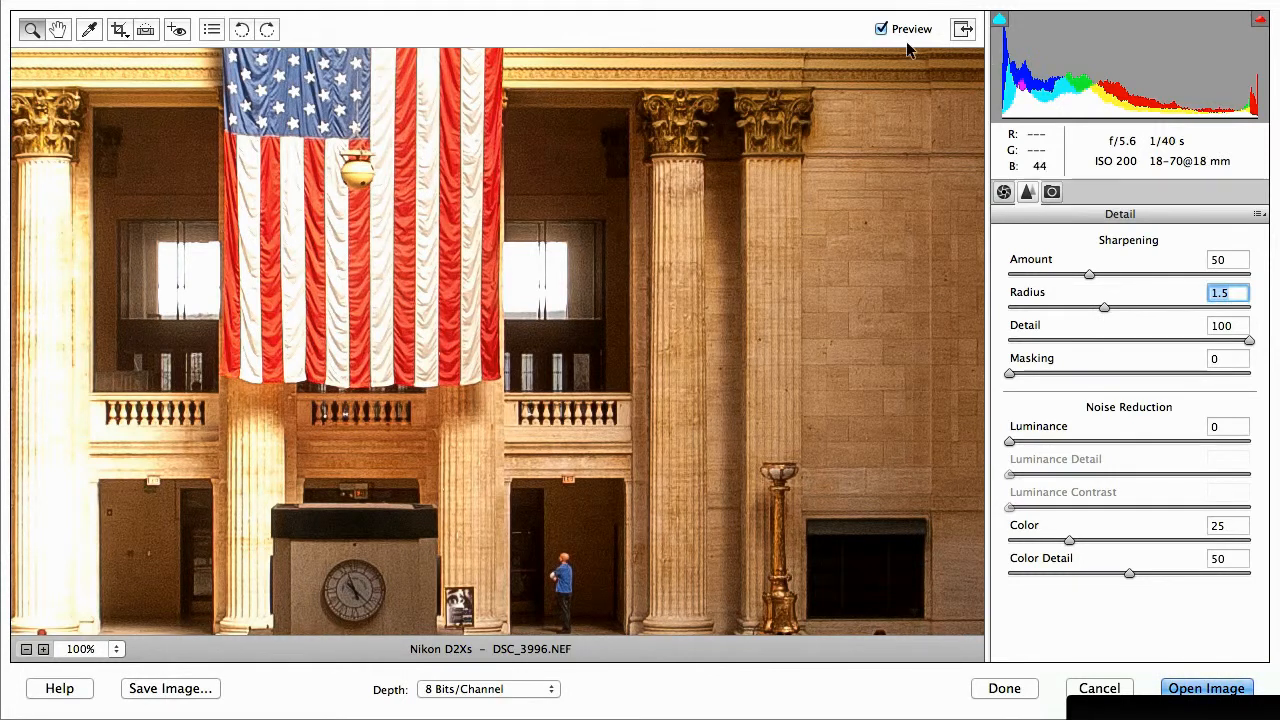
click(881, 29)
click(881, 29)
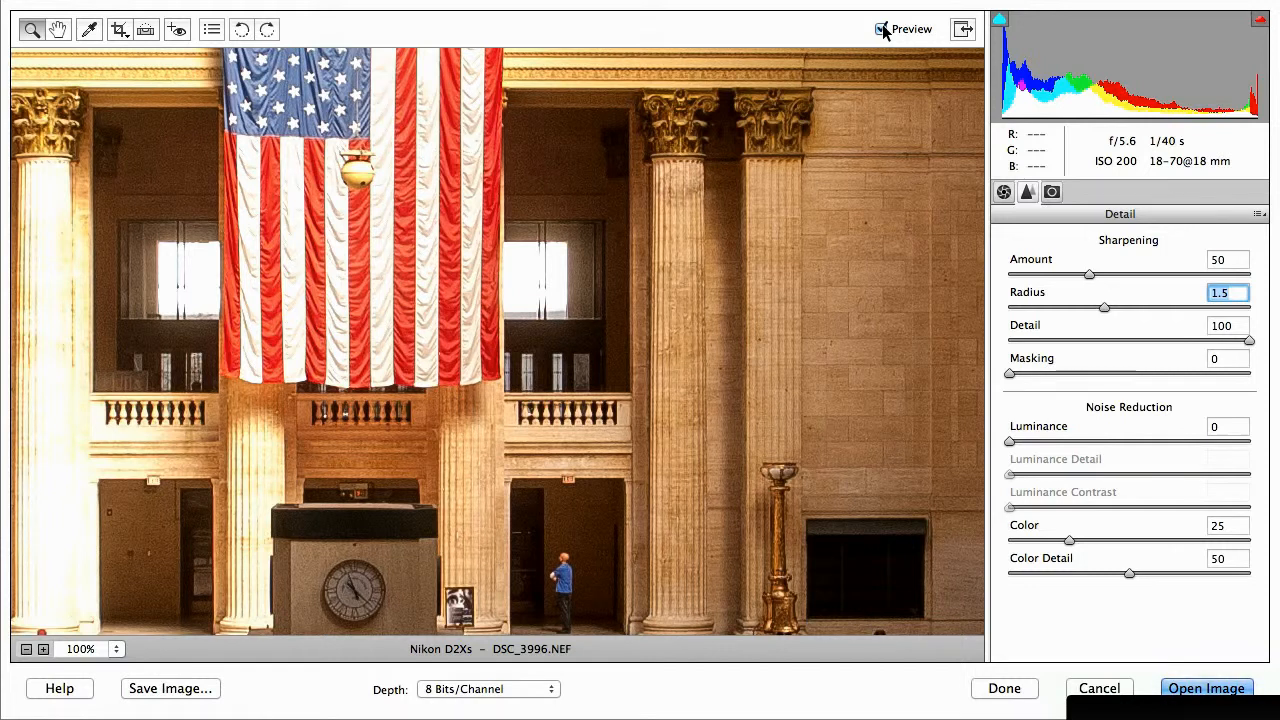
Set the sharpening Detail to 48 and Masking to 30, checking the photo with and without the adjustments
drag(1247, 341, 1135, 346)
drag(1119, 345, 1121, 345)
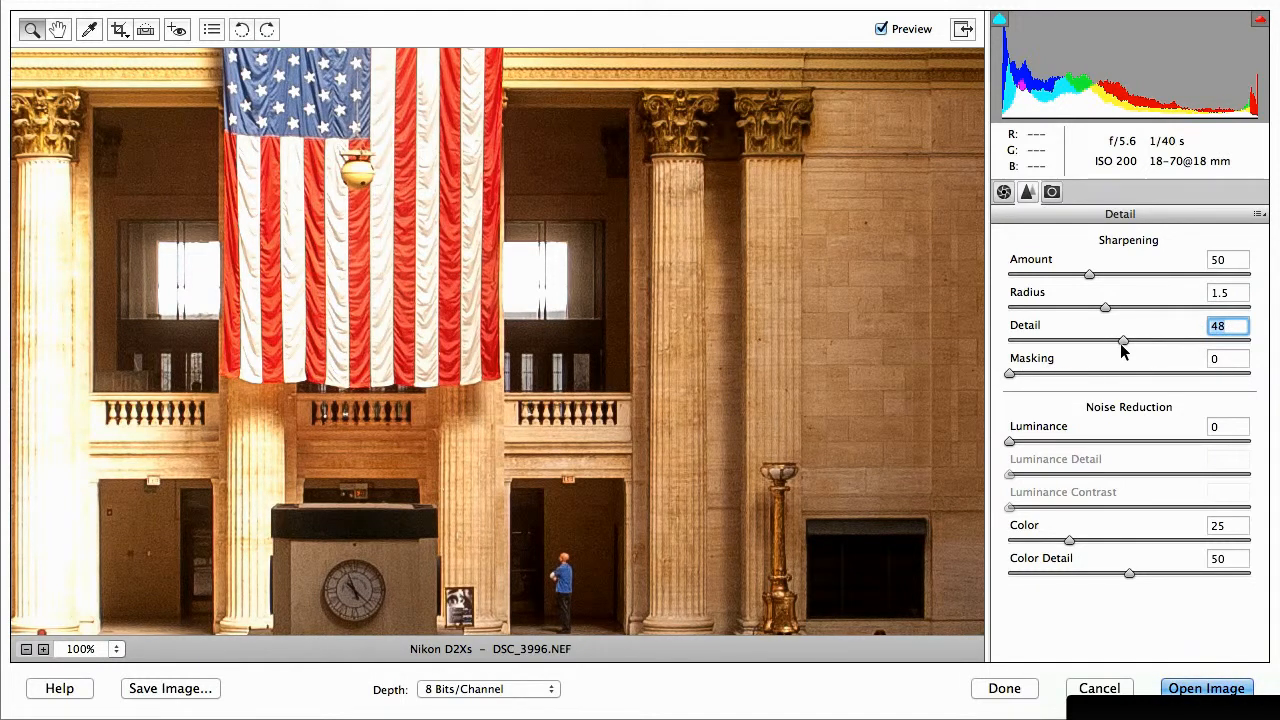
drag(1012, 376, 1084, 374)
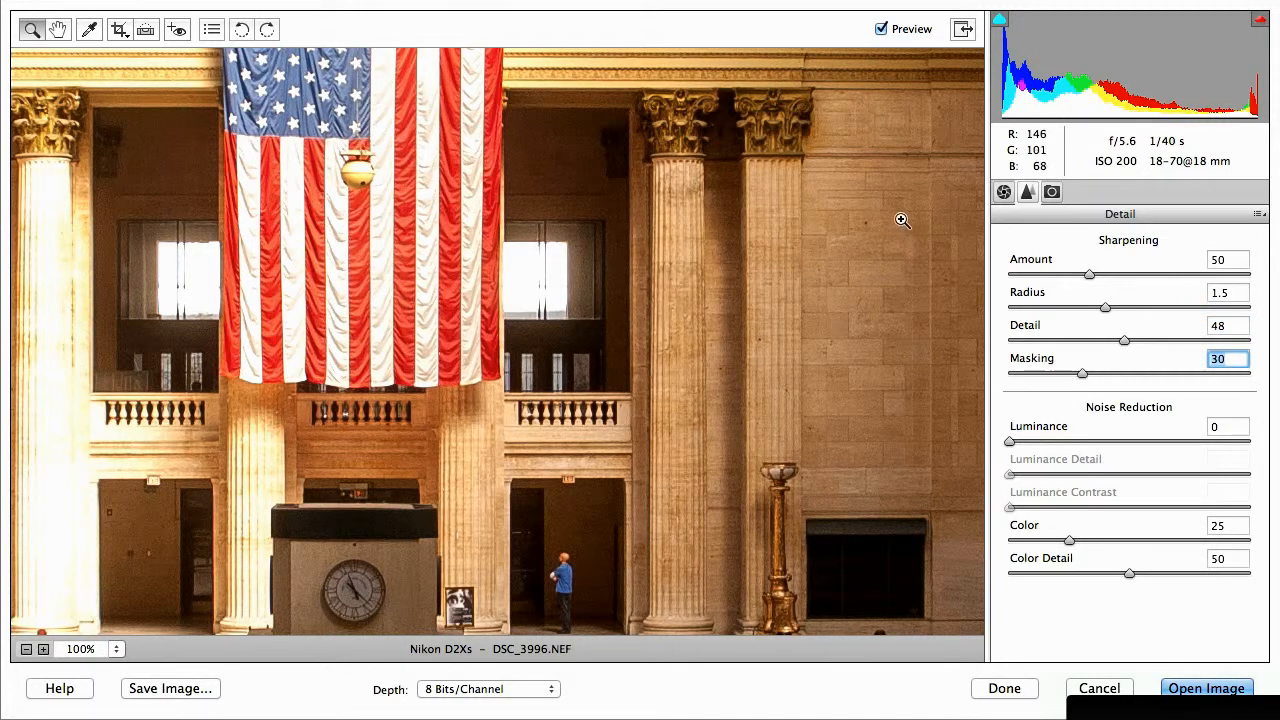
click(882, 30)
click(882, 30)
click(882, 30)
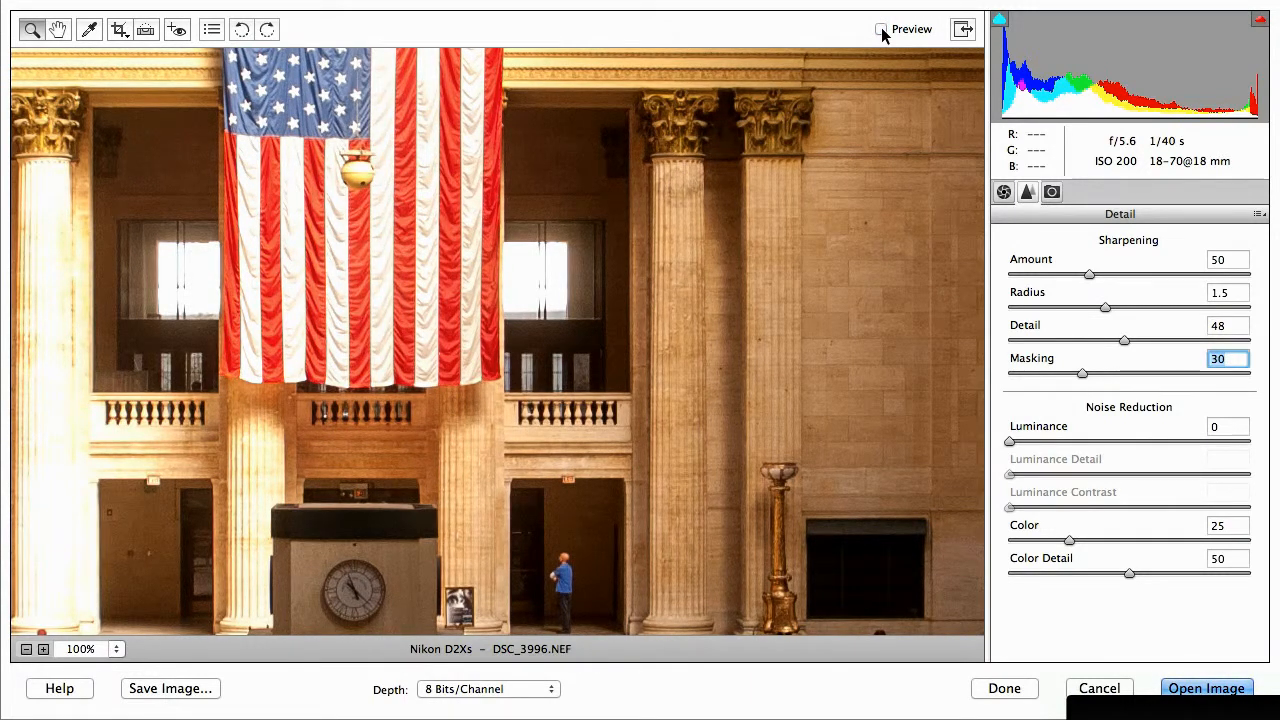
click(882, 30)
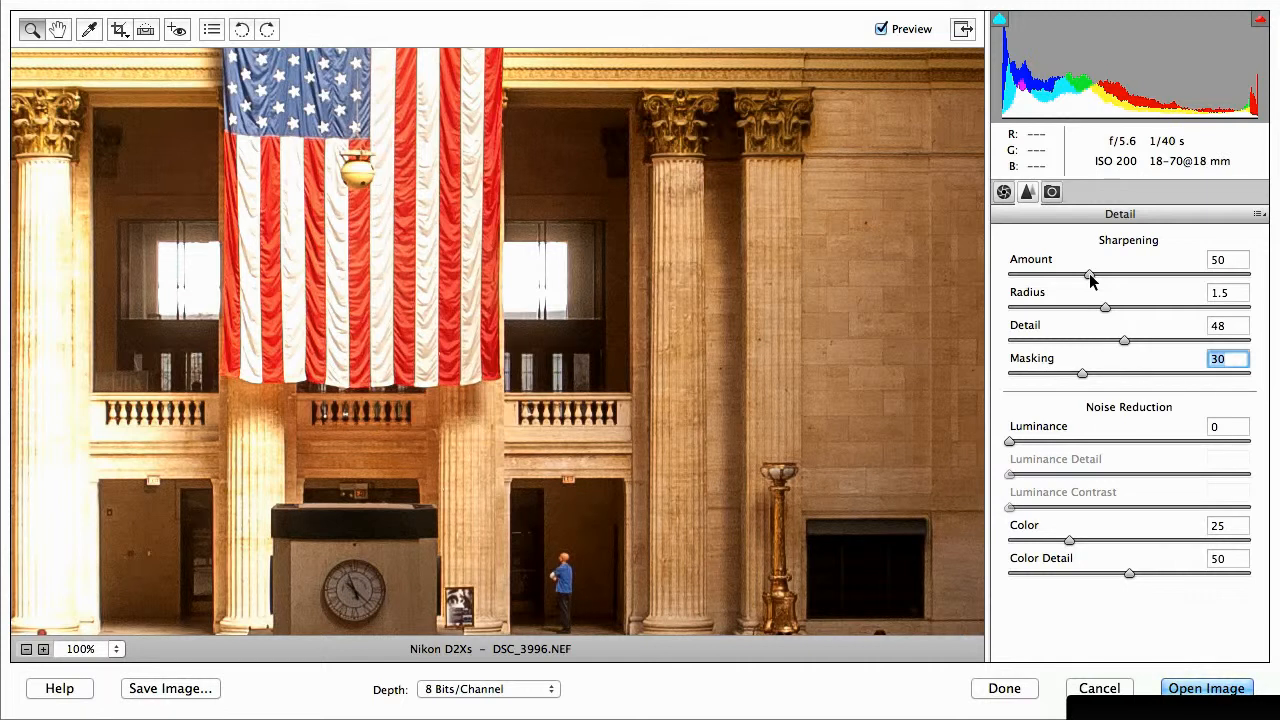
Fine-tune the sharpening Amount to 82 while judging it on the grayscale preview
key(alt)
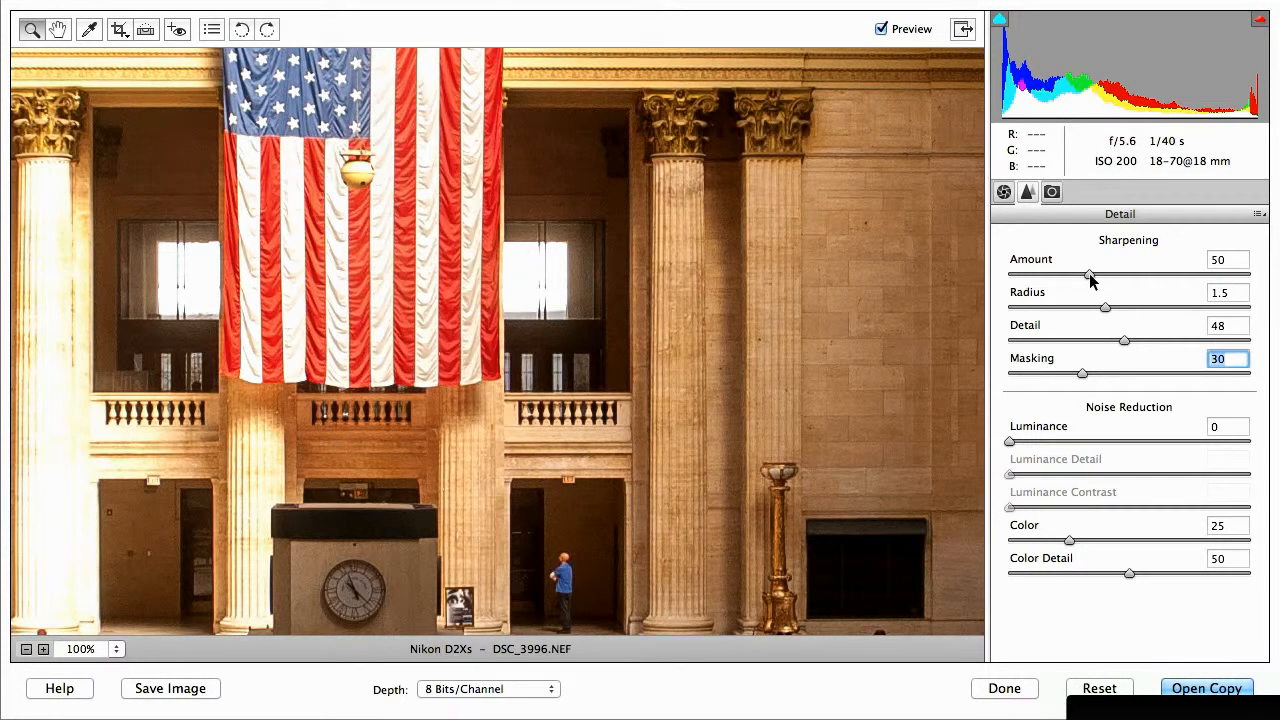
drag(1090, 280, 1128, 280)
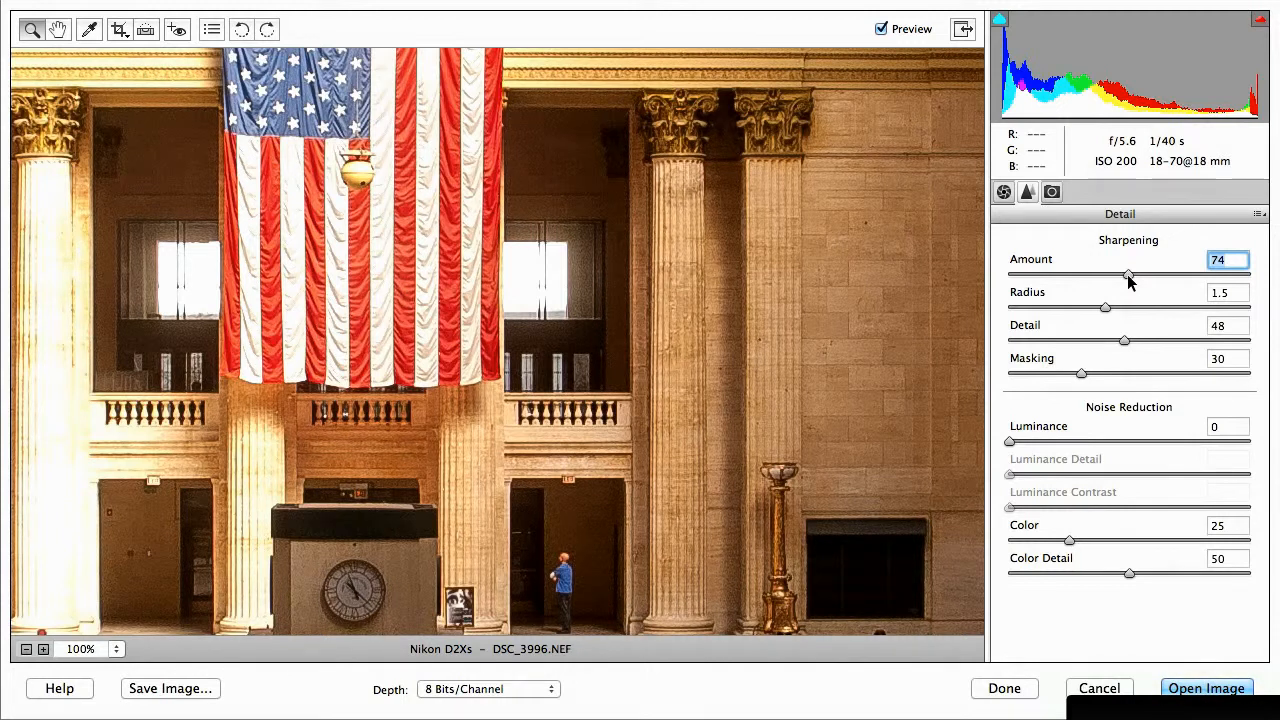
key(alt)
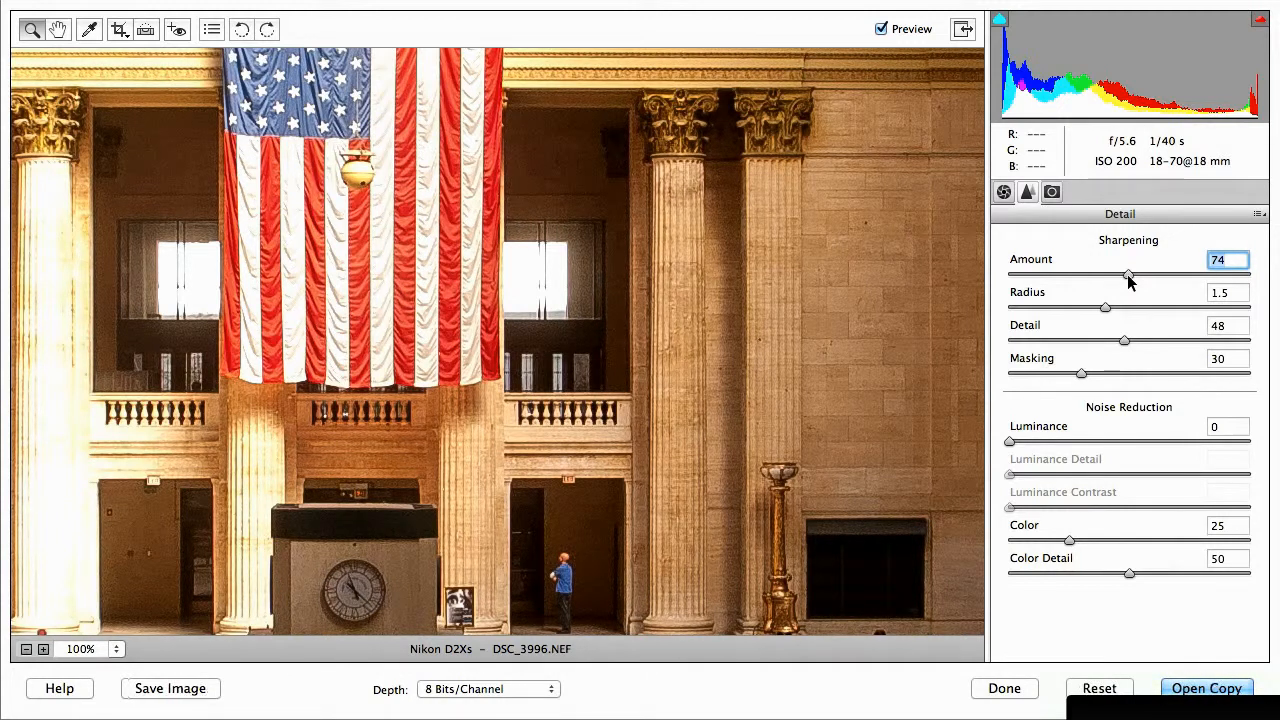
drag(1127, 275, 1140, 281)
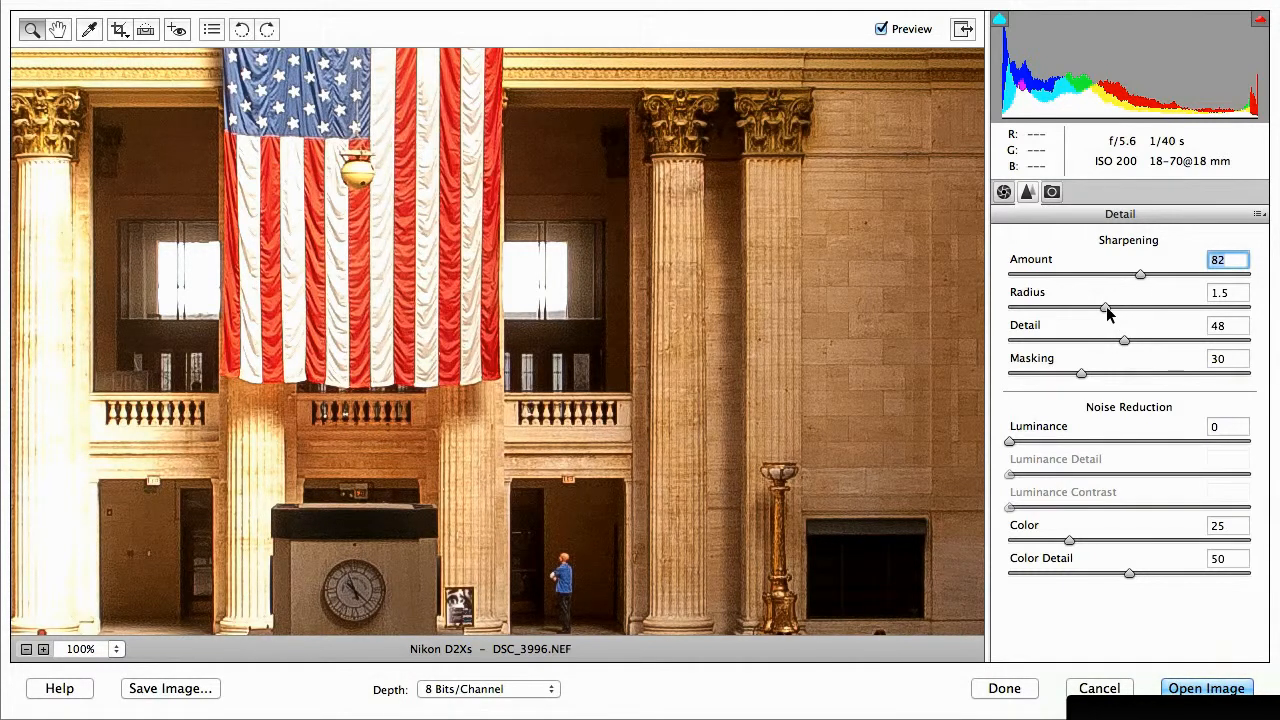
Set the sharpening Radius to 1.0, Detail to 42 and Masking to 40, and finish the raw edit without opening the image
key(alt)
drag(1105, 310, 1107, 380)
key(alt)
key(alt)
key(alt)
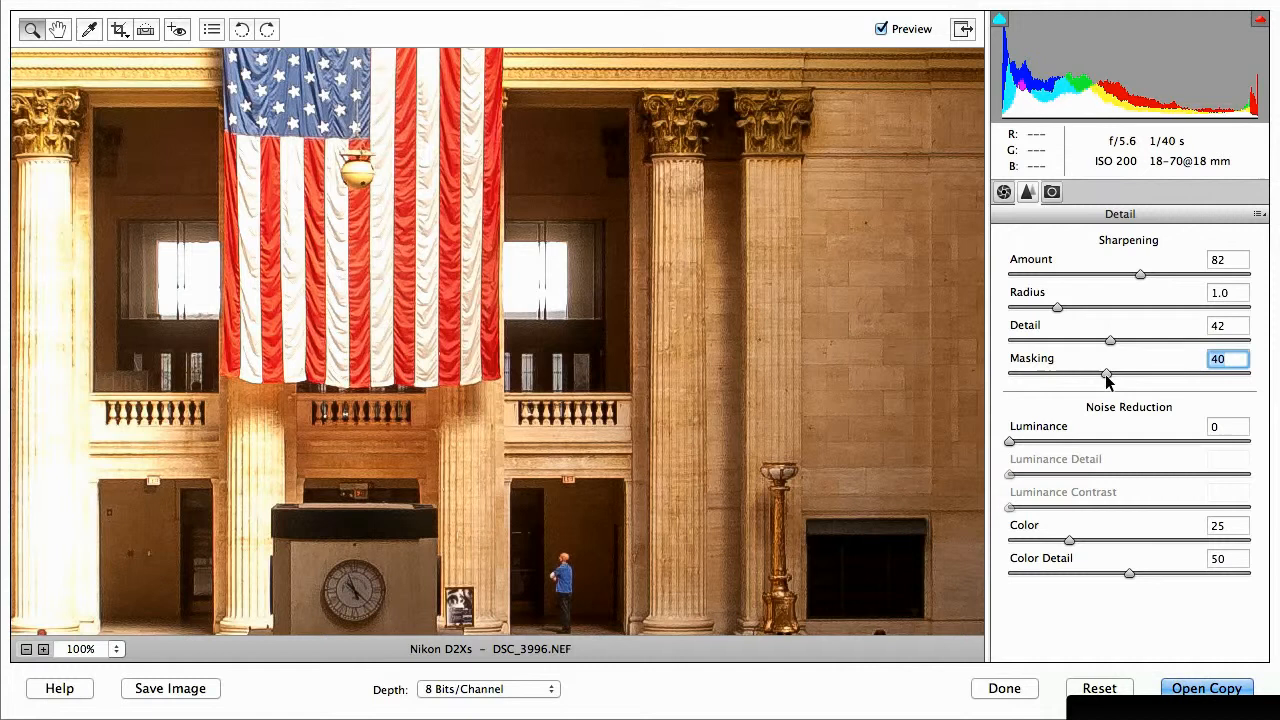
key(alt)
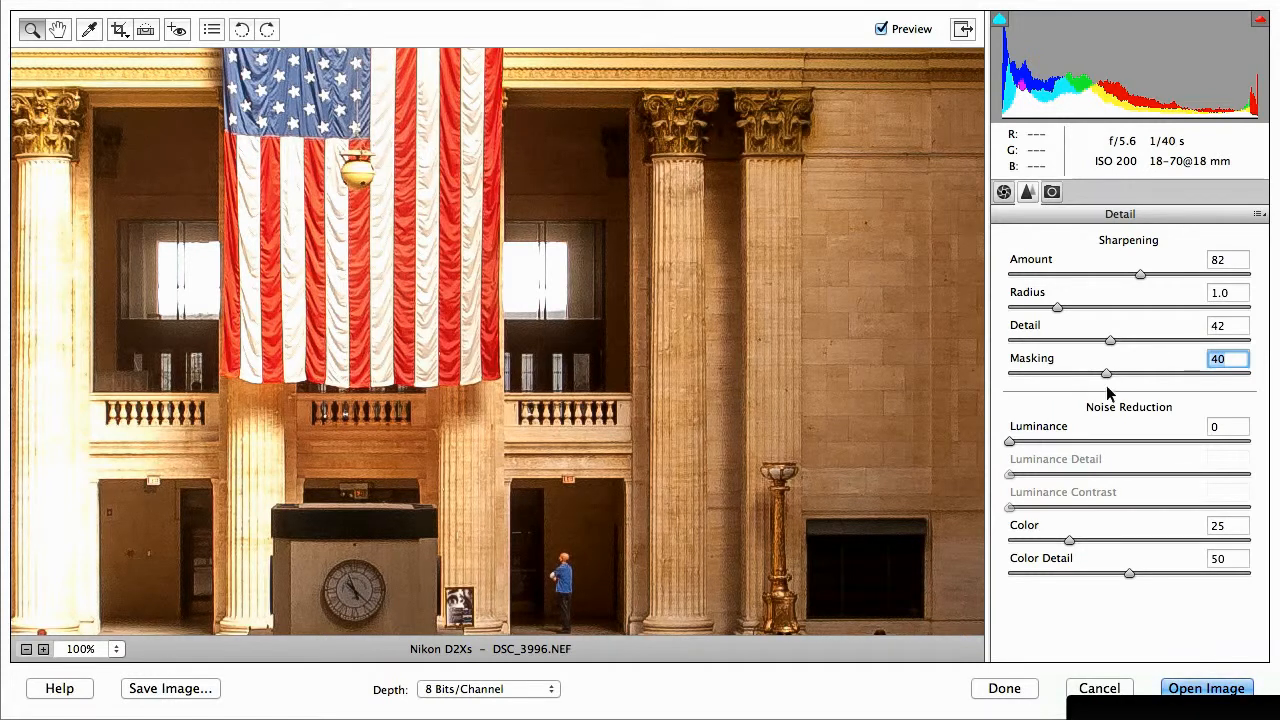
click(1010, 688)
click(940, 424)
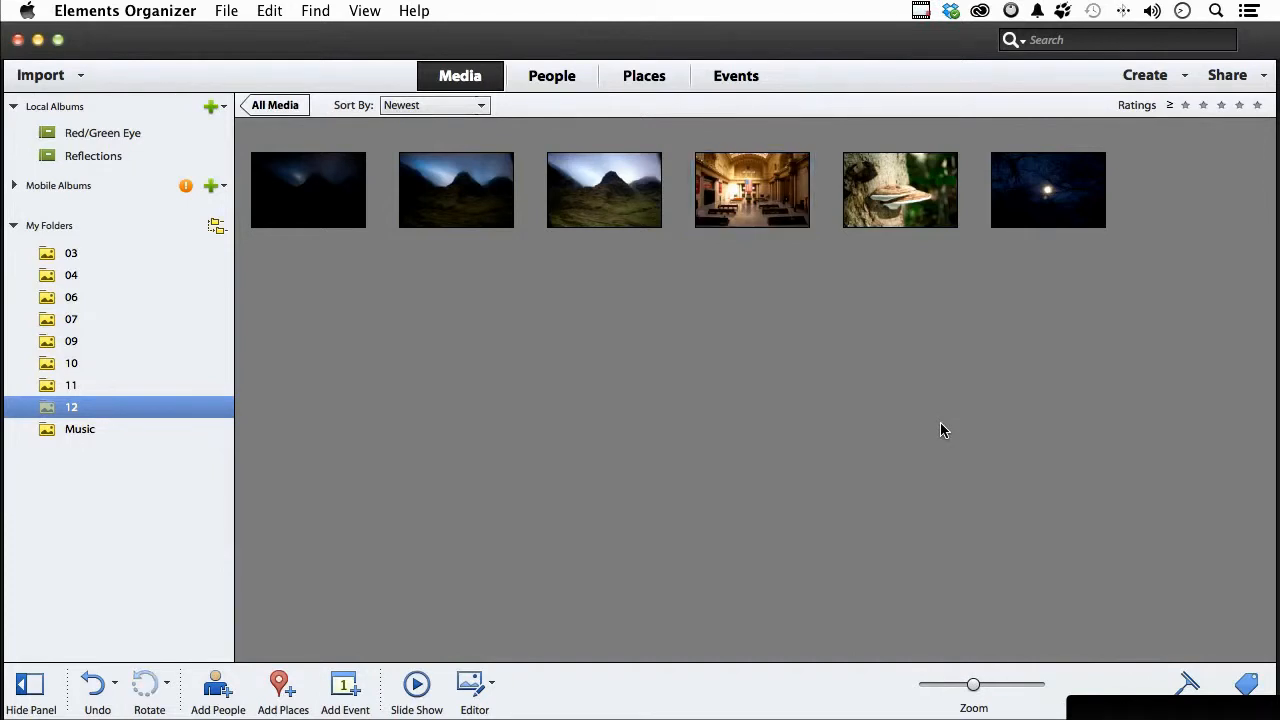